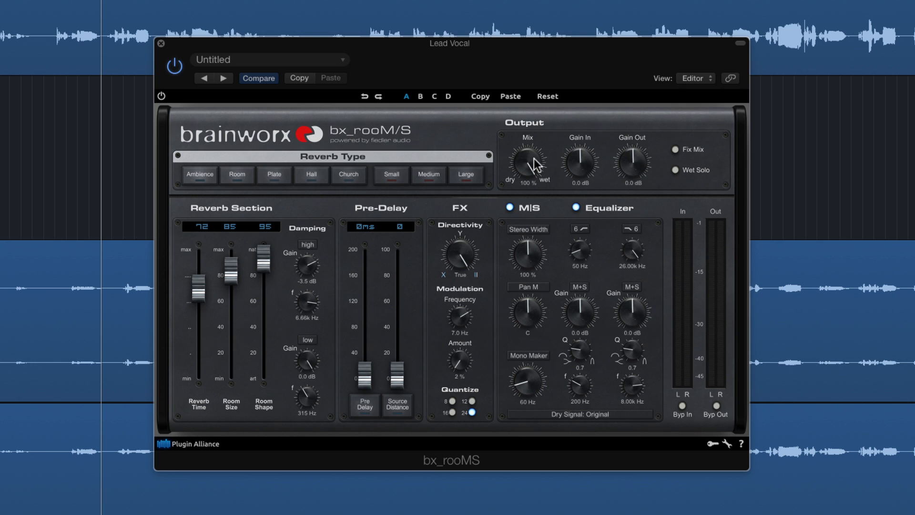
Step: Set the lead vocal reverb's Mix to 27% with Fix Mix on, and look through the preset list without loading one
left_click_drag(538, 167, 537, 232)
left_click(343, 60)
scroll(305, 358, "down", 3)
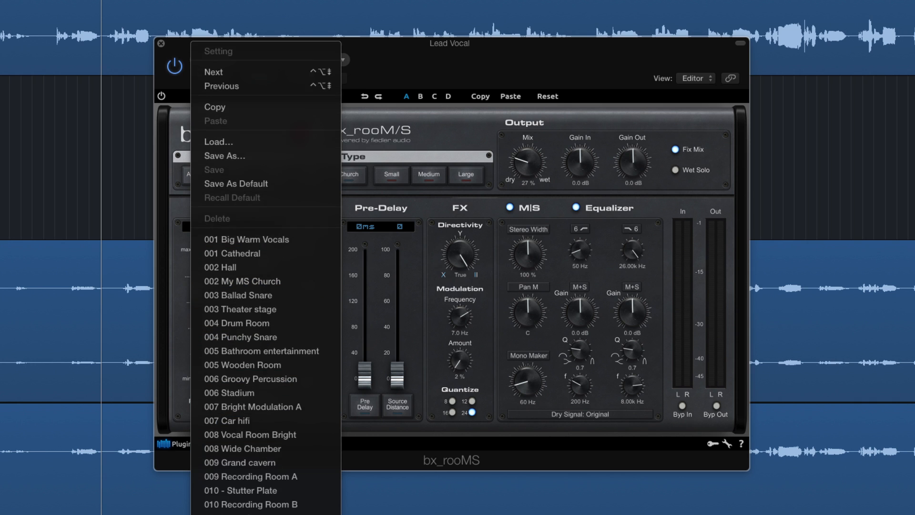
scroll(266, 277, "down", 3)
left_click(409, 343)
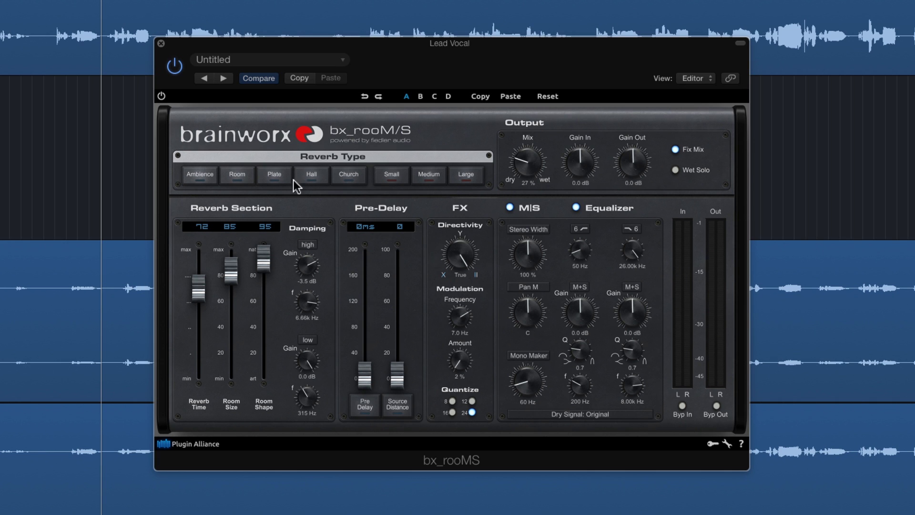
Step: Audition the vocal with the large Room reverb and raise the Mix to 43%
left_click(241, 177)
left_click(459, 175)
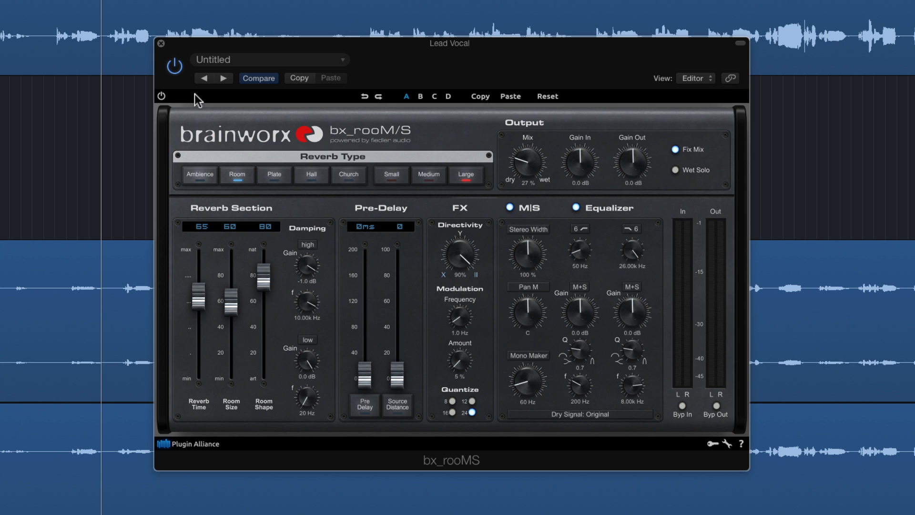
key("space")
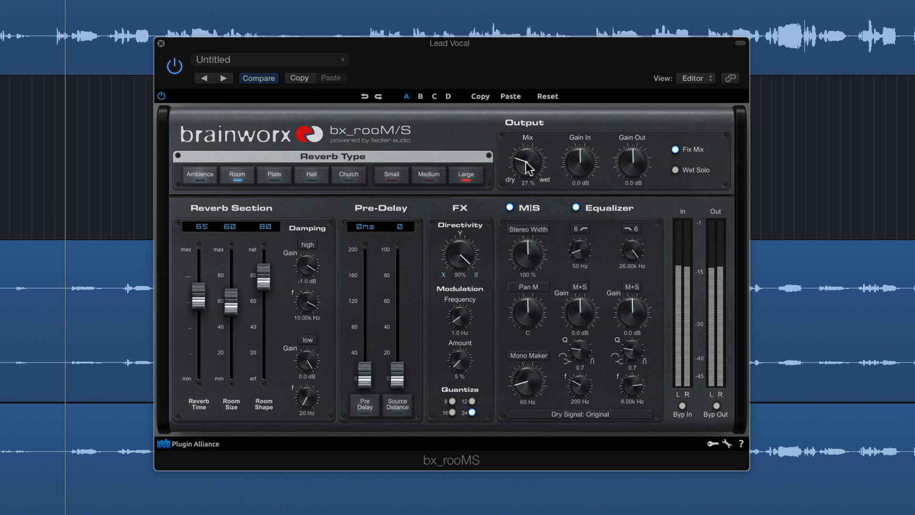
left_click_drag(529, 165, 530, 148)
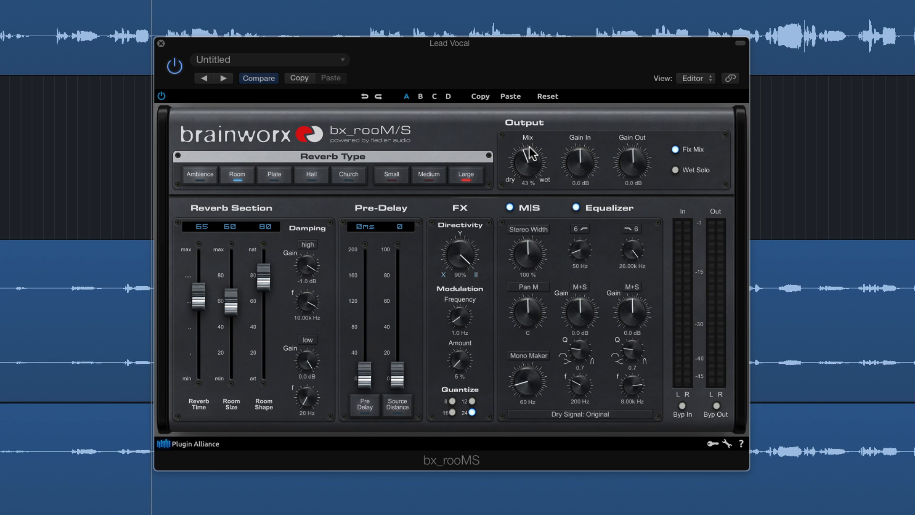
Step: Choose the medium Hall reverb, set the Mix to 34% and play back the vocal
left_click(318, 174)
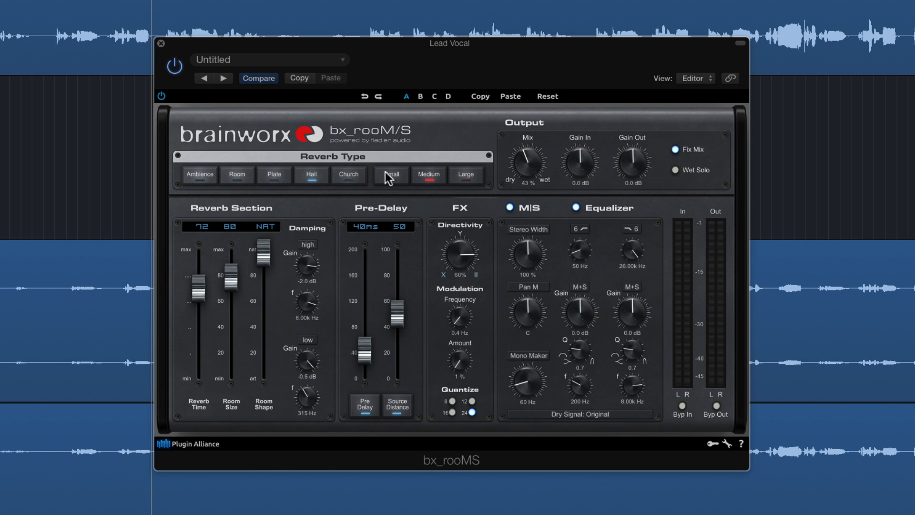
left_click(424, 176)
left_click_drag(523, 180, 534, 183)
key("space")
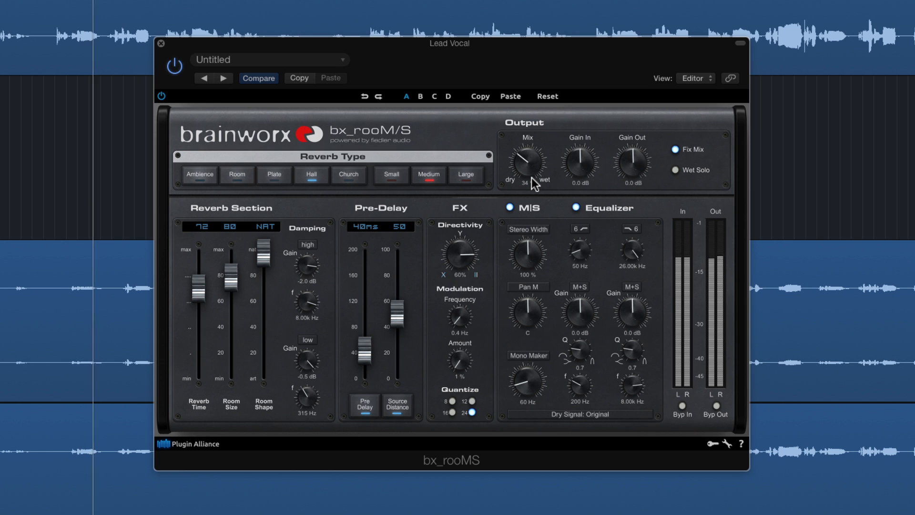
key("space")
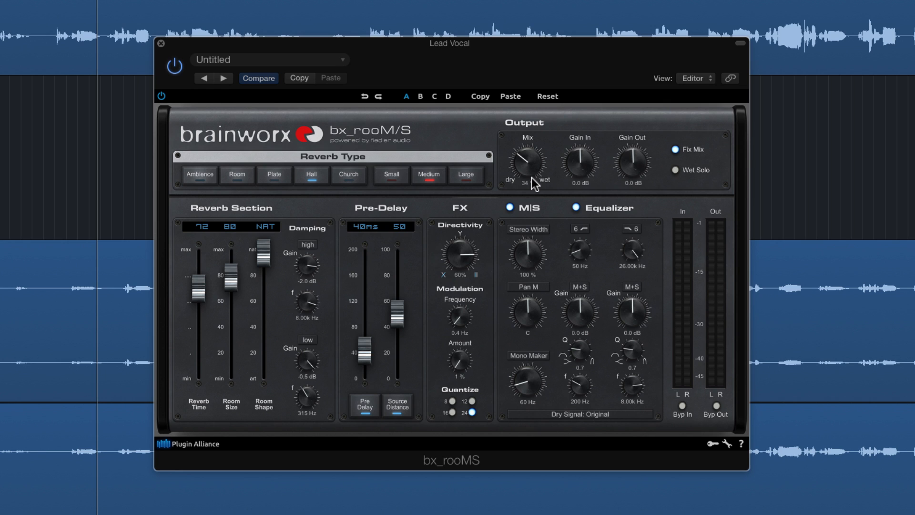
Step: Set Reverb Time to 85, Room Size to 63, Pre-Delay to 75 ms, Stereo Width to 165% and Mono Maker to 67 Hz, and audition the vocal
left_click_drag(197, 286, 231, 298)
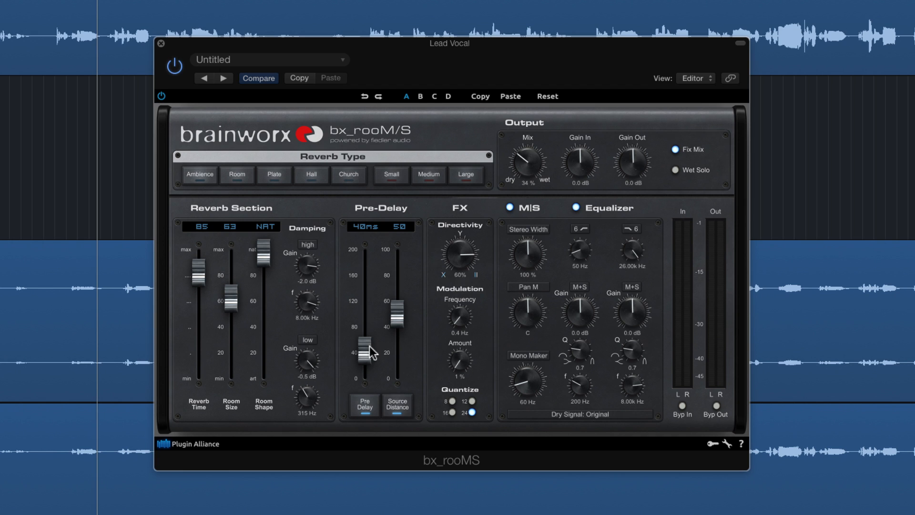
left_click_drag(365, 352, 364, 330)
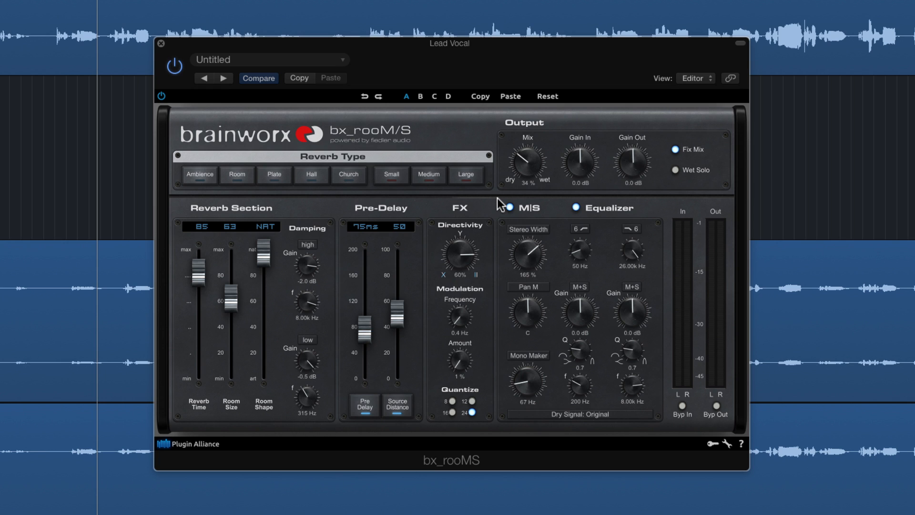
key("space")
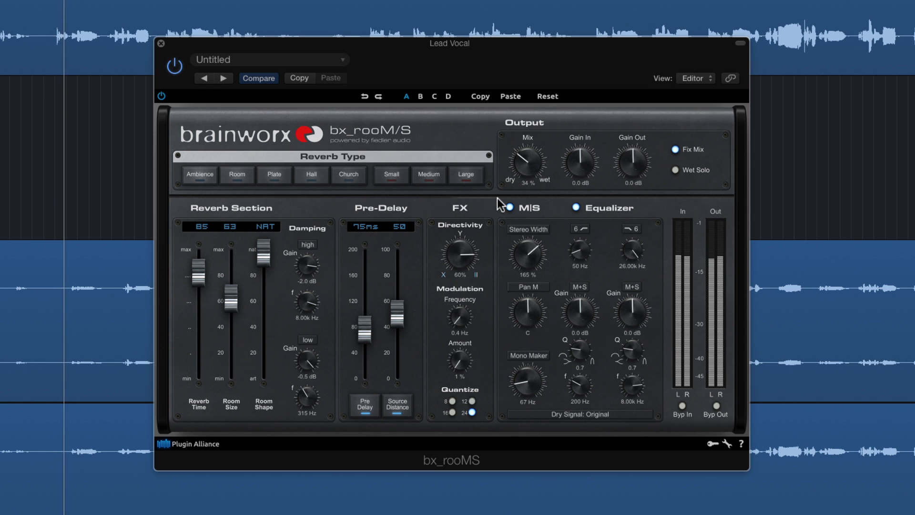
left_click_drag(527, 178, 534, 178)
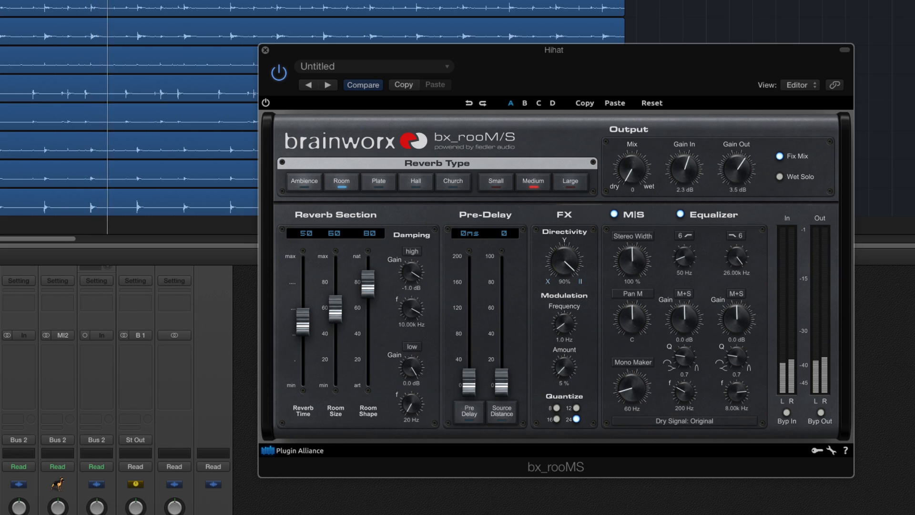
Step: Solo the hi-hat track and set its reverb's Mix to 49% and Stereo Width to 112%
key("s")
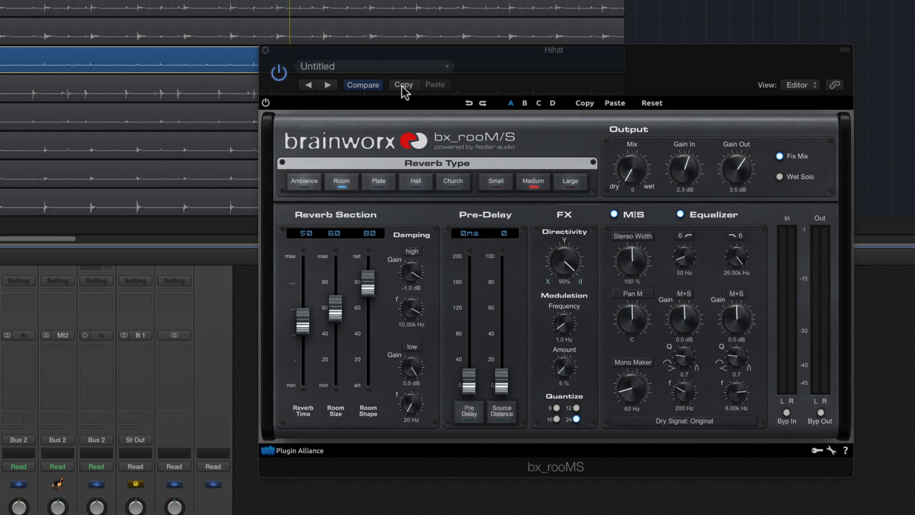
left_click_drag(636, 181, 637, 131)
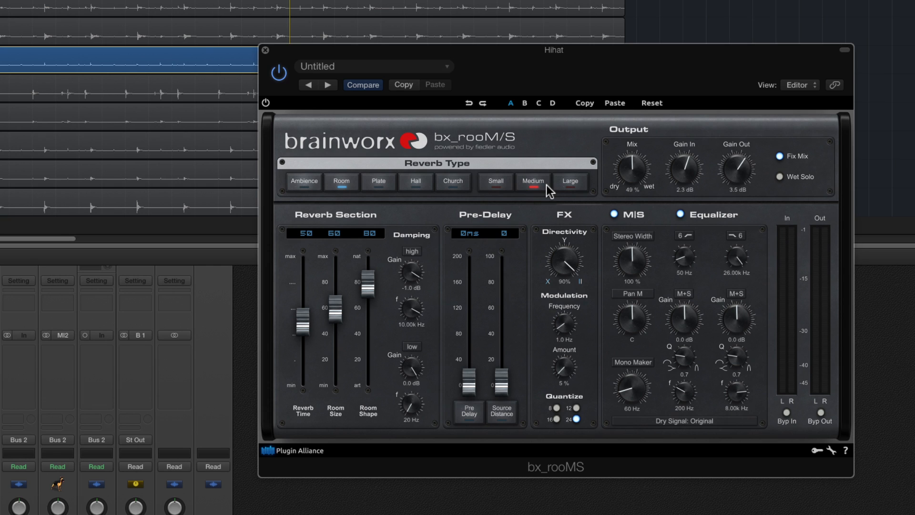
mouse_move(639, 275)
left_mouse_down()
mouse_move(638, 267)
mouse_move(638, 277)
left_mouse_up()
Step: Boost the hi-hat reverb's high EQ band by 2.0 dB with a Q of 0.5, and set the low cut to 127 Hz
left_click_drag(737, 321, 734, 307)
left_click_drag(739, 355, 740, 363)
left_click_drag(690, 265, 689, 255)
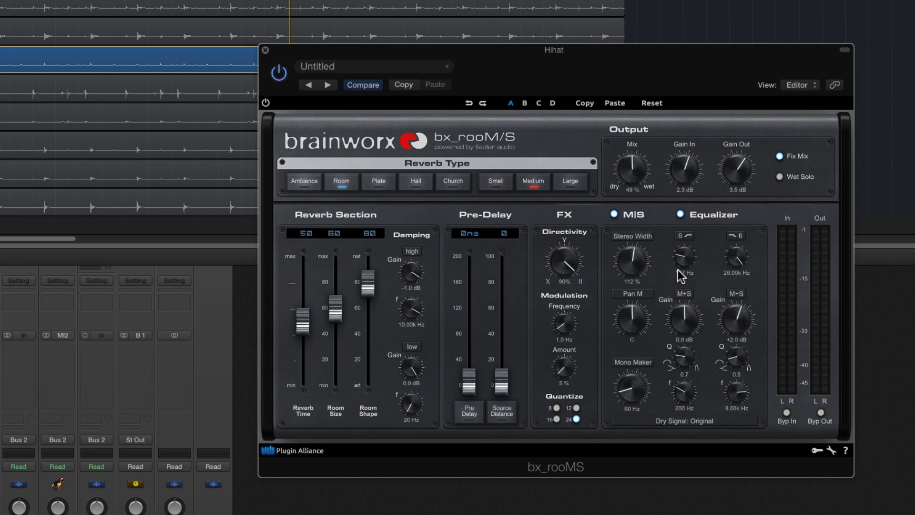
Step: Play the drums, lower the hi-hat reverb's Mix to 45% and compare the full mix with the reverb bypassed and active
key("space")
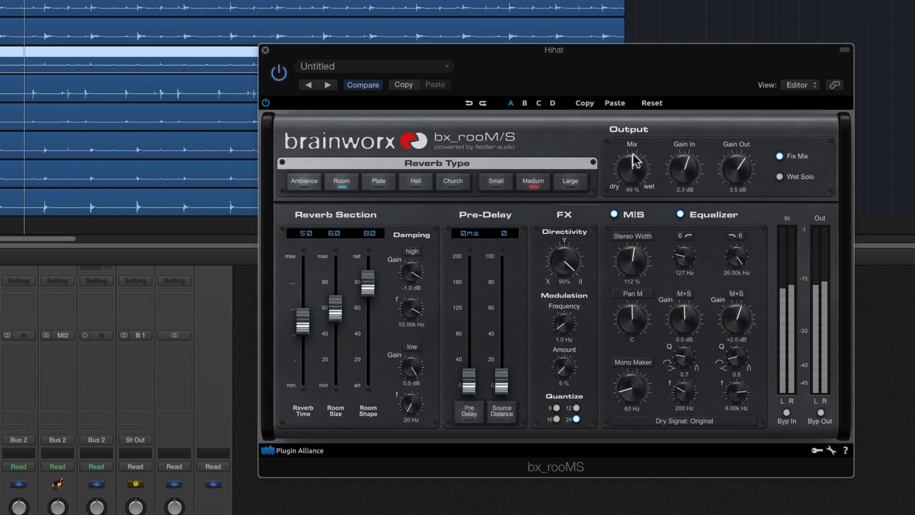
left_click_drag(633, 154, 633, 159)
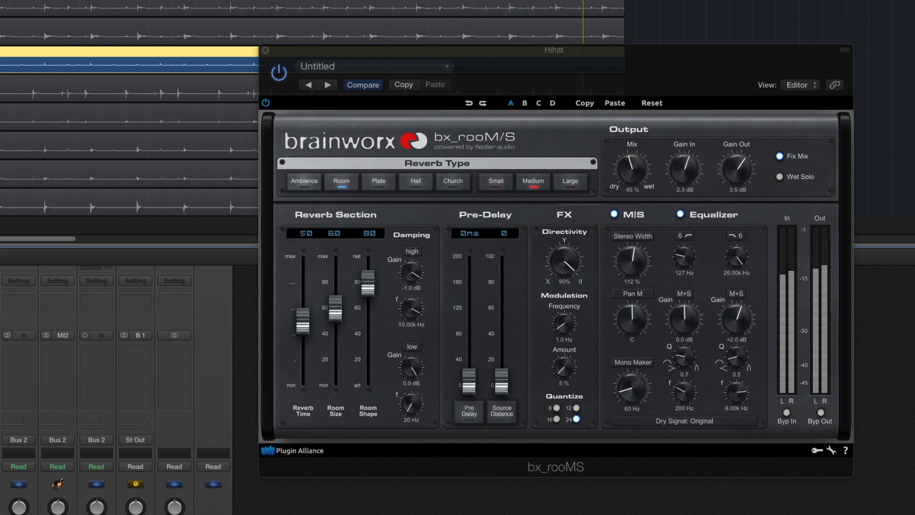
key("super+a")
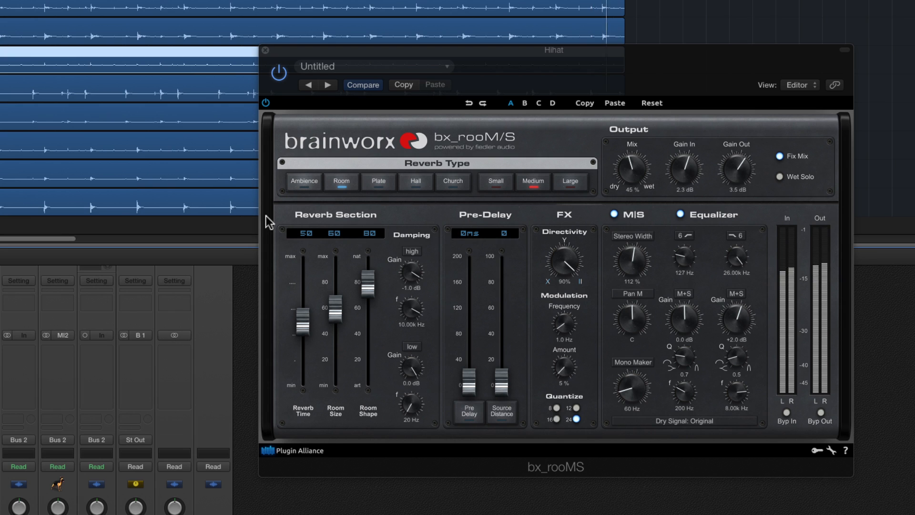
left_click(265, 103)
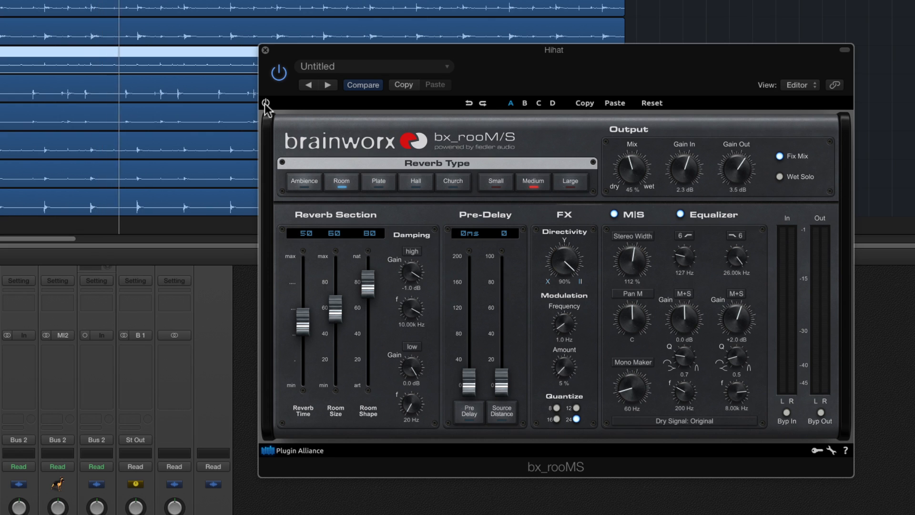
left_click(266, 103)
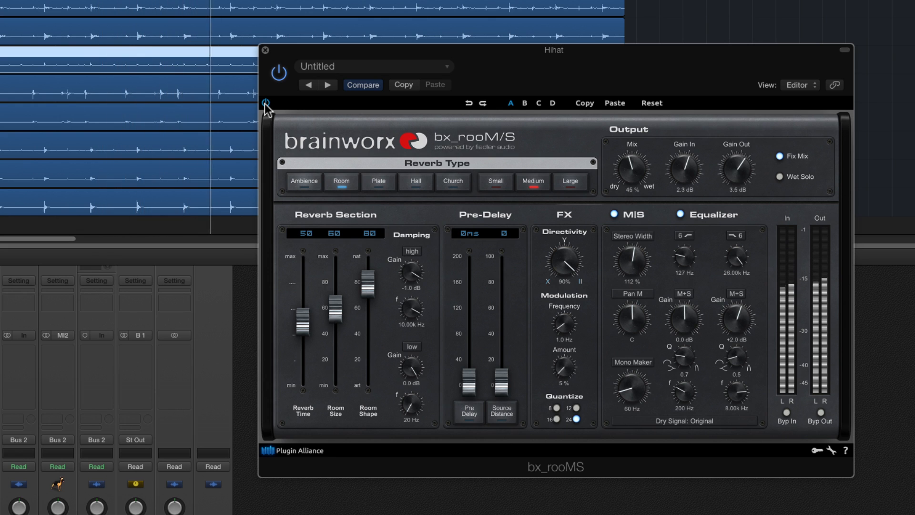
Step: Open the hi-hat track's Gain plug-in and adjust its Balance
left_click(16, 242)
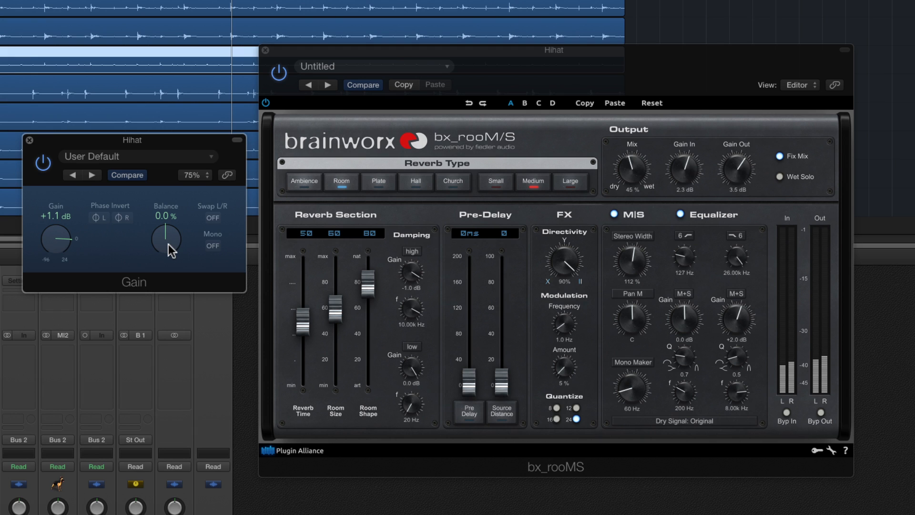
left_click_drag(172, 245, 165, 271)
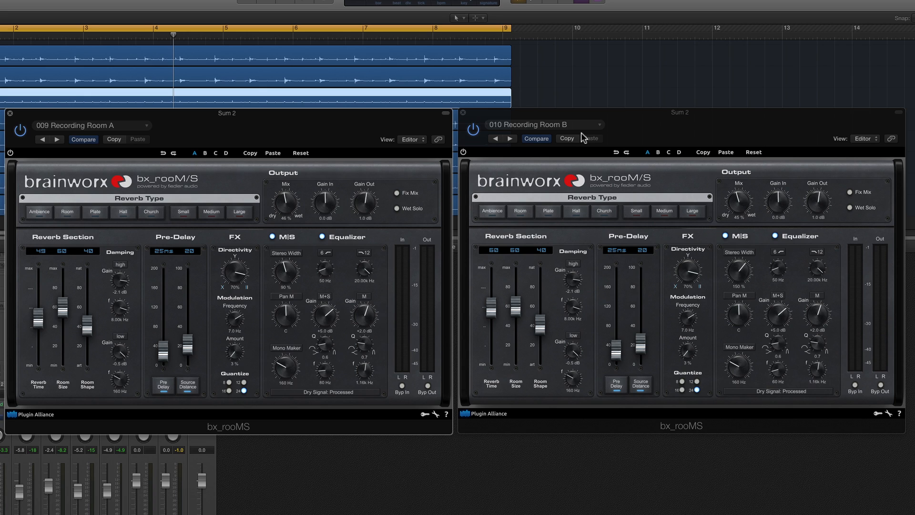
Step: Audition the drum sum through 009 Recording Room A, bypass it, and enable 010 Recording Room B for comparison
key("space")
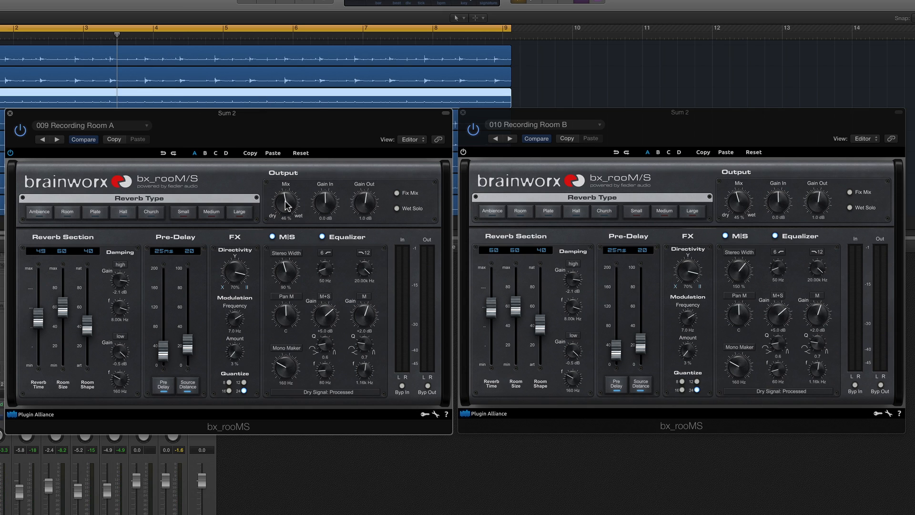
key("space")
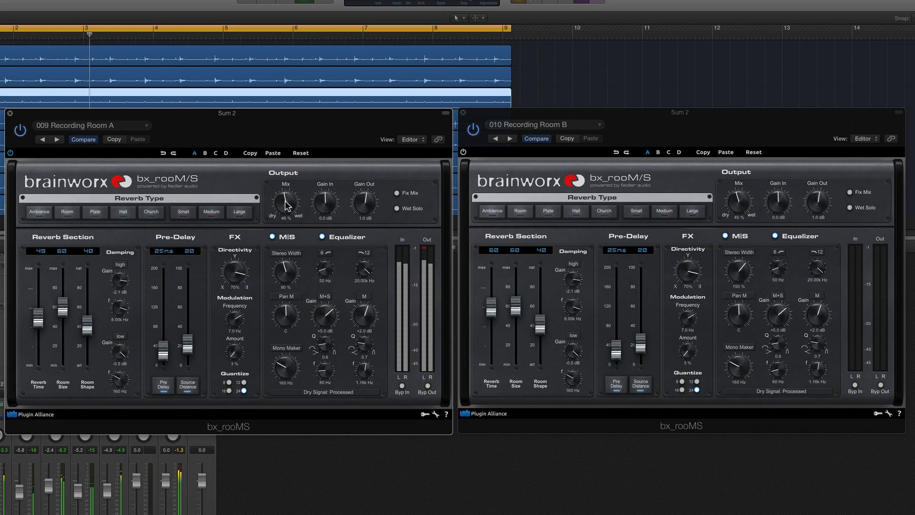
left_click(10, 153)
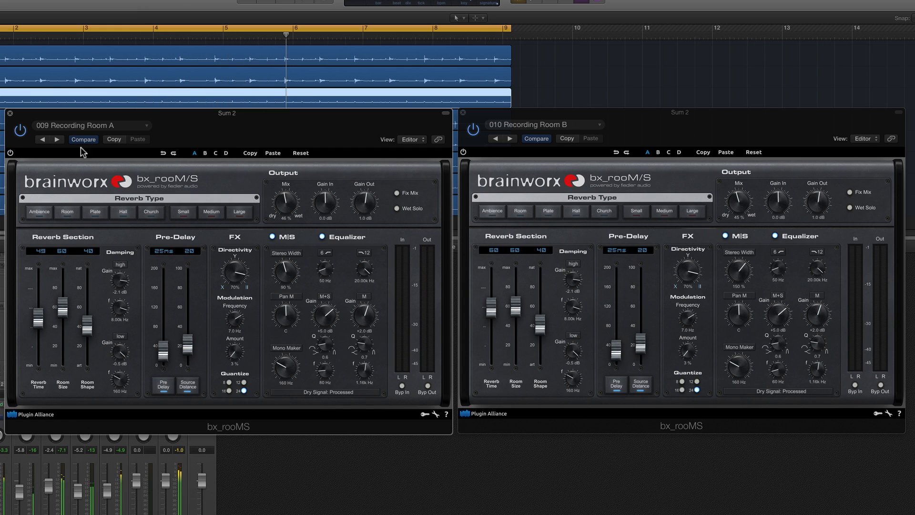
left_click(463, 153)
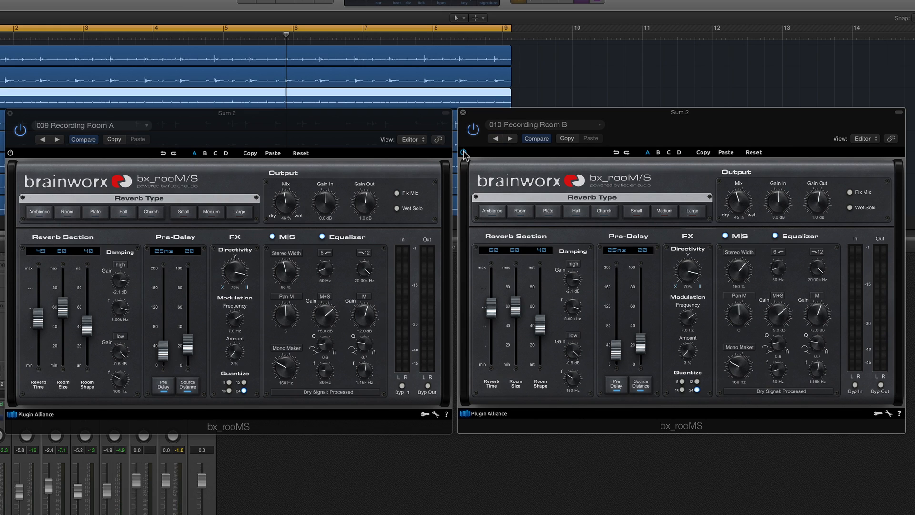
key("space")
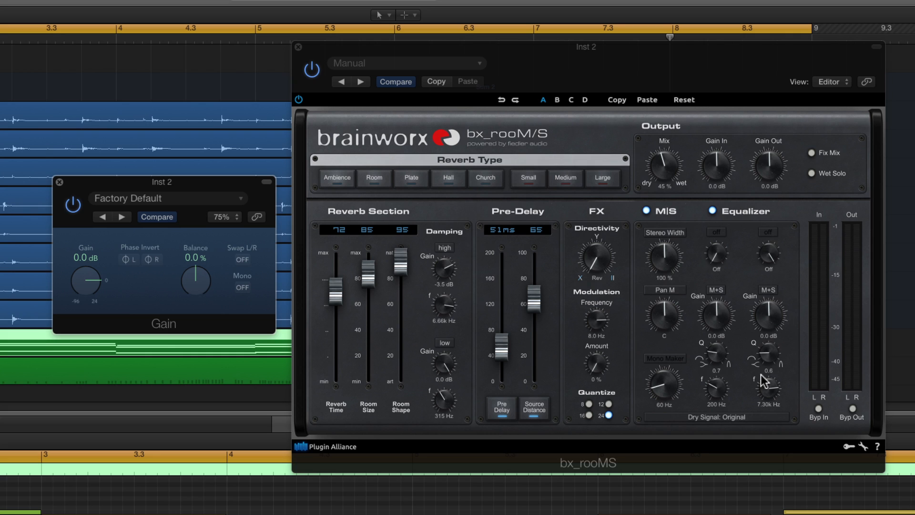
Step: Play the Inst 2 track and bypass its reverb to compare the dry sound
key("space")
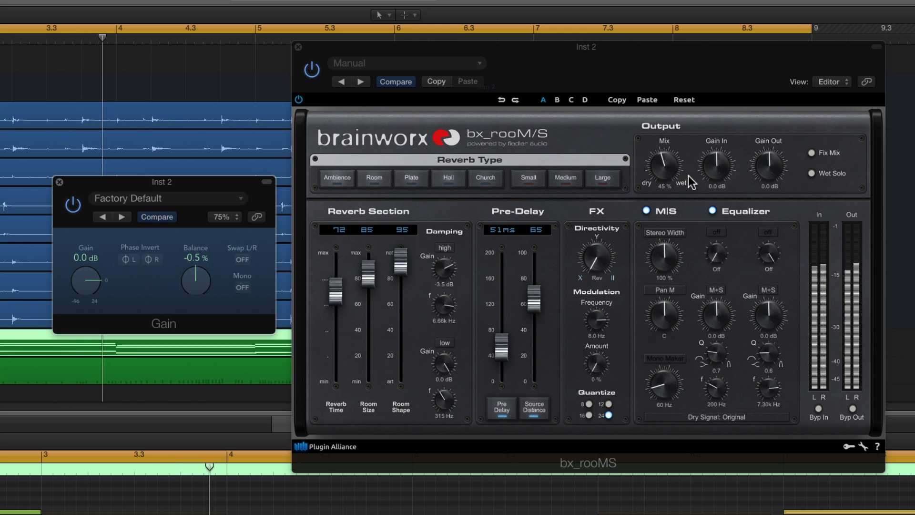
left_click(299, 100)
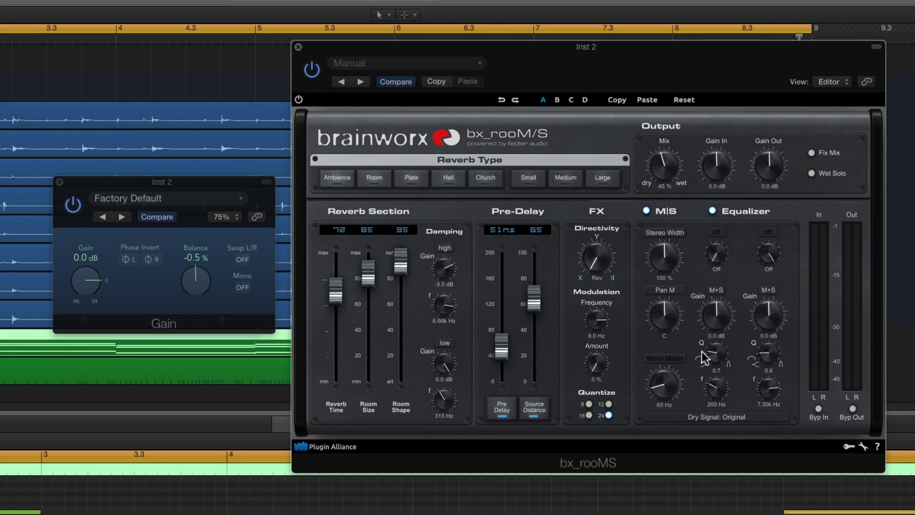
Step: Set the Inst 2 reverb's Stereo Width to 149% and enable the Mono Maker at 125 Hz
left_click_drag(667, 267, 671, 260)
left_click(666, 360)
left_click_drag(665, 384, 668, 385)
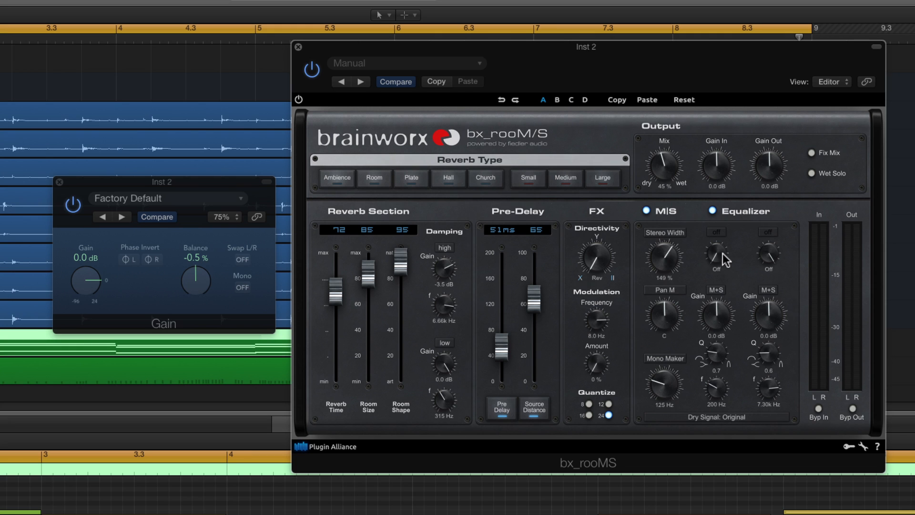
Step: Set the equalizer's low cut to 220 Hz at slope 12, and try the dry signal as Processed before restoring Original
left_click_drag(726, 259, 720, 221)
left_click(731, 423)
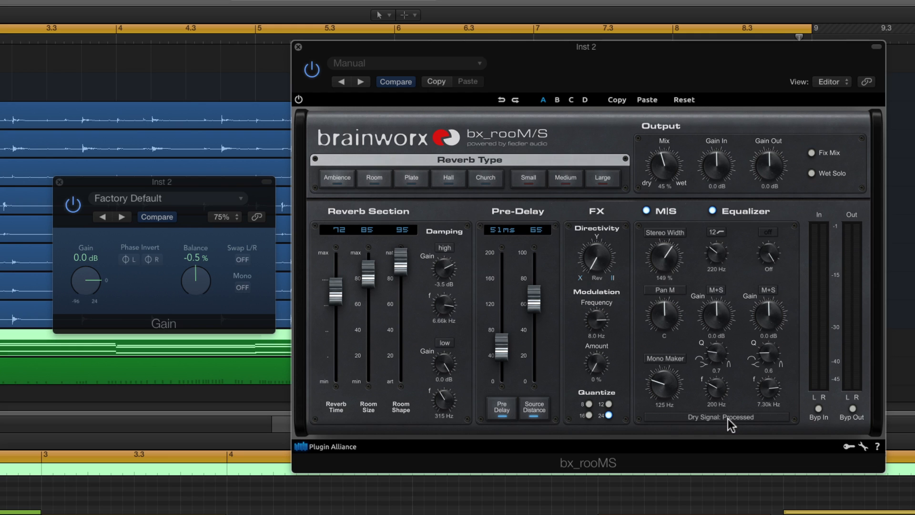
left_click(758, 422)
Step: Restrict the high EQ band to the side signal (S) and make it a +2.8 dB HiShelf at 9.16 kHz
left_click(774, 291)
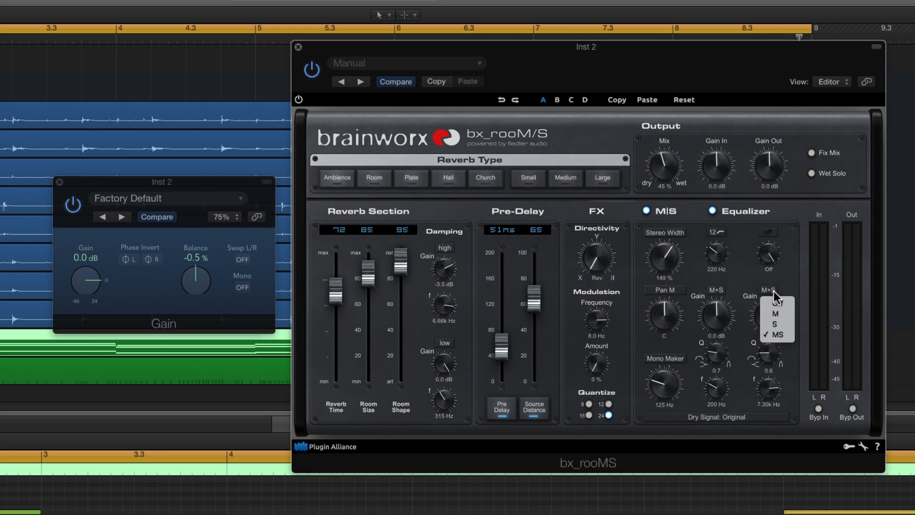
left_click(785, 327)
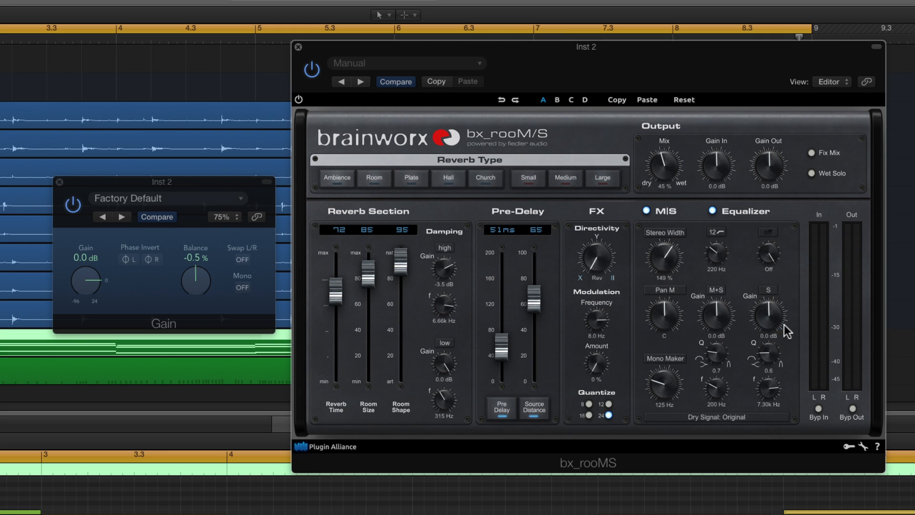
left_click_drag(772, 311, 771, 307)
left_click_drag(772, 356, 775, 391)
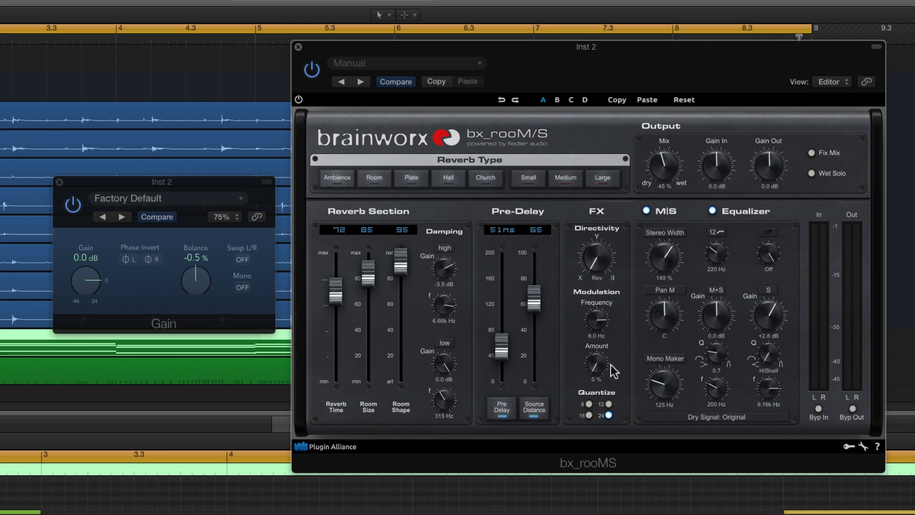
Step: Set the Modulation Amount to 27%, its Frequency to 7.6 Hz and Quantize to 16, and audition the soloed instrument
left_click_drag(602, 366, 600, 332)
left_click(589, 415)
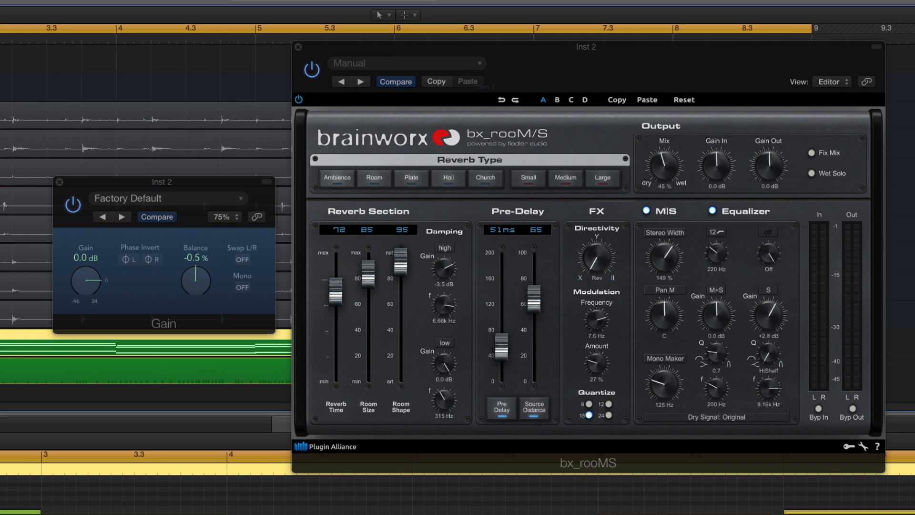
key("space")
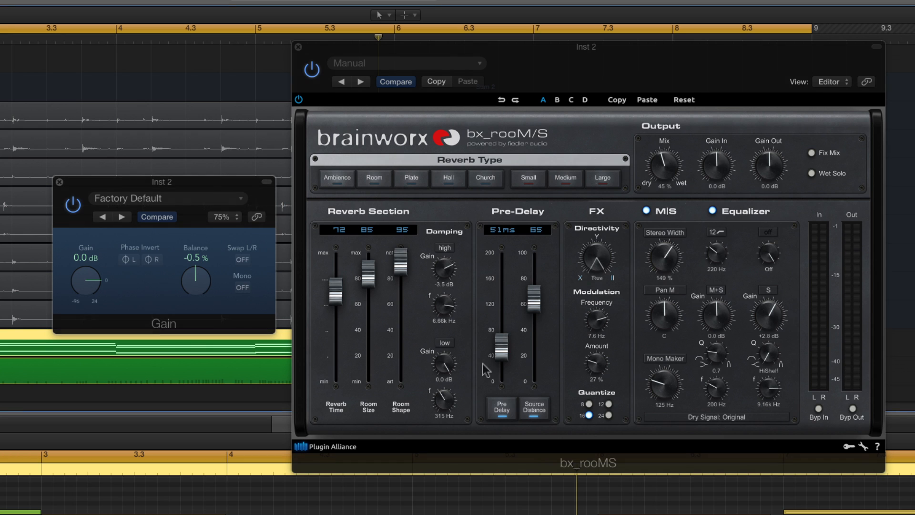
Step: Set the Gain plug-in's Balance to -15.5% and the reverb's Directivity to Rev while auditioning the instrument
left_click_drag(200, 277, 205, 301)
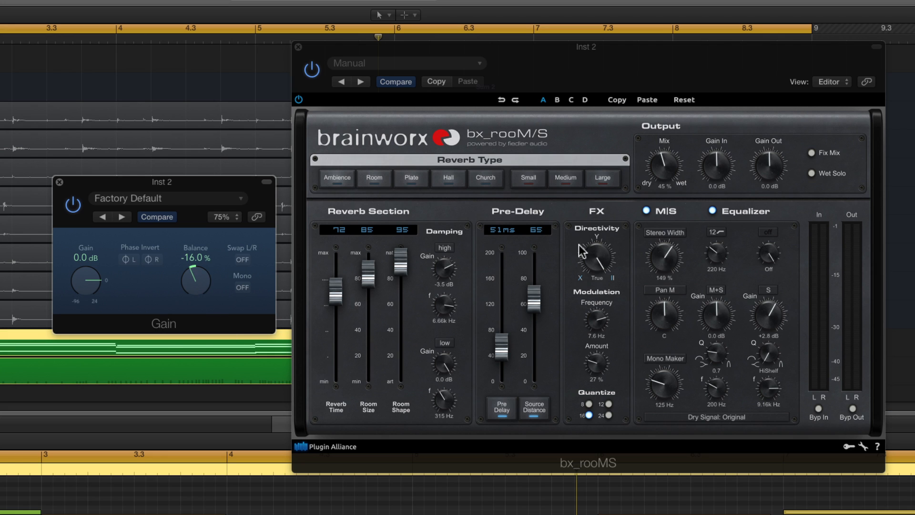
left_click_drag(595, 258, 607, 378)
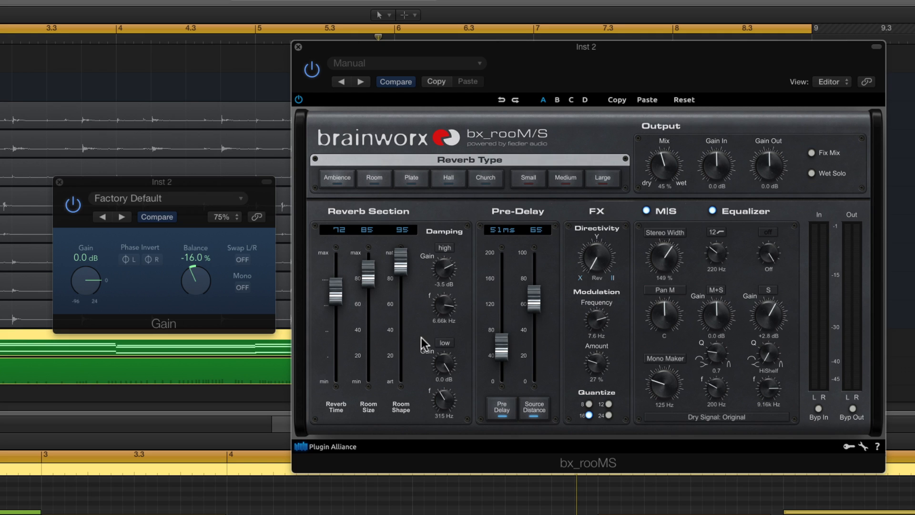
left_click_drag(201, 249, 204, 271)
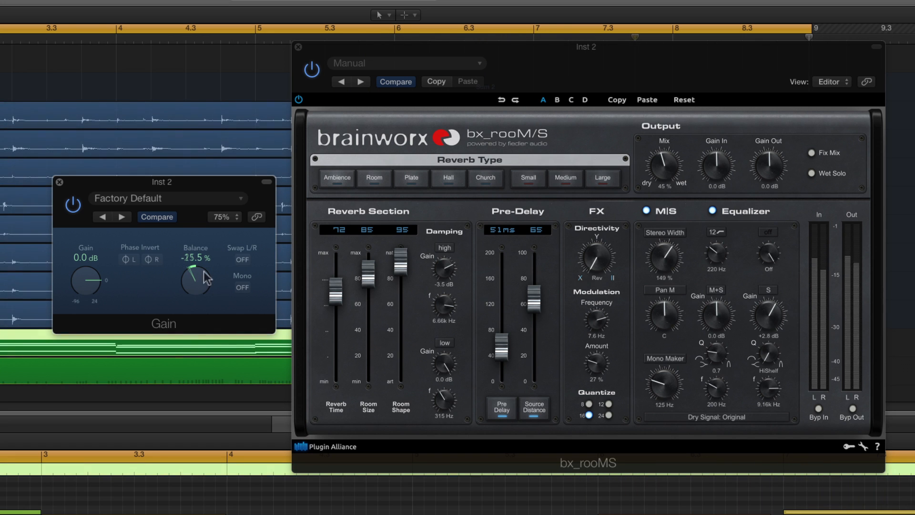
key("space")
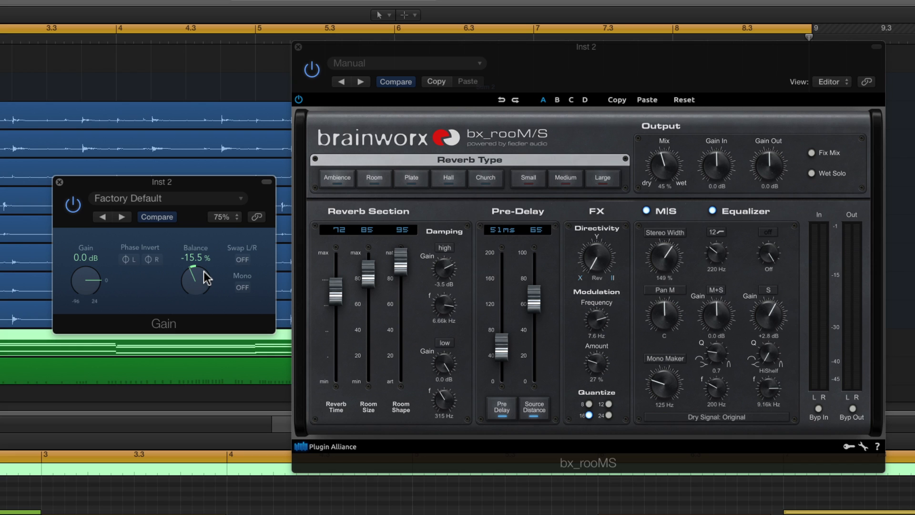